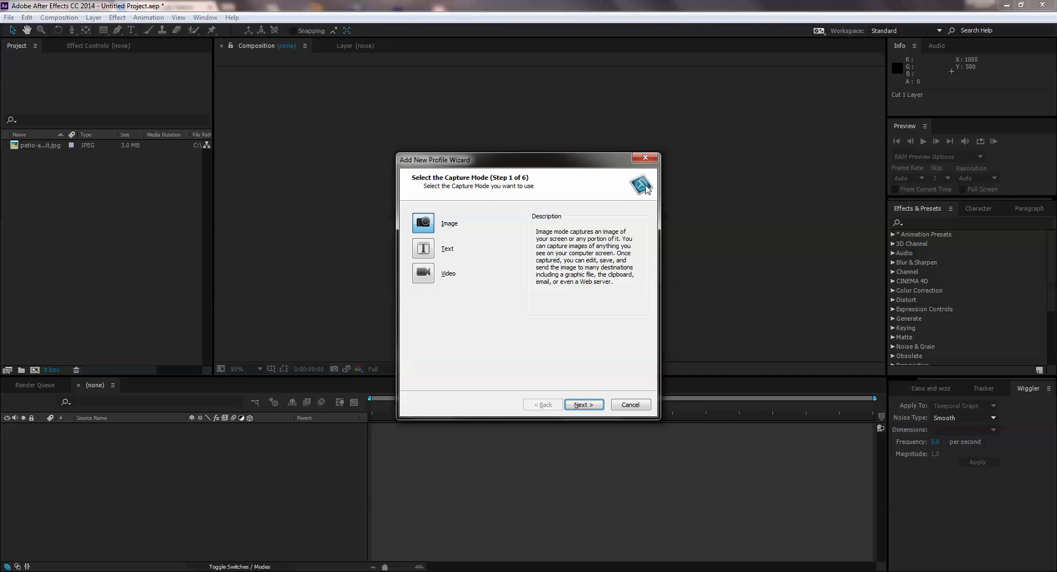
- Close the capture profile wizard without saving and create a new 1280 x 720 composition named 2D Smoke
{"action": "left_click", "coordinate": [647, 161]}
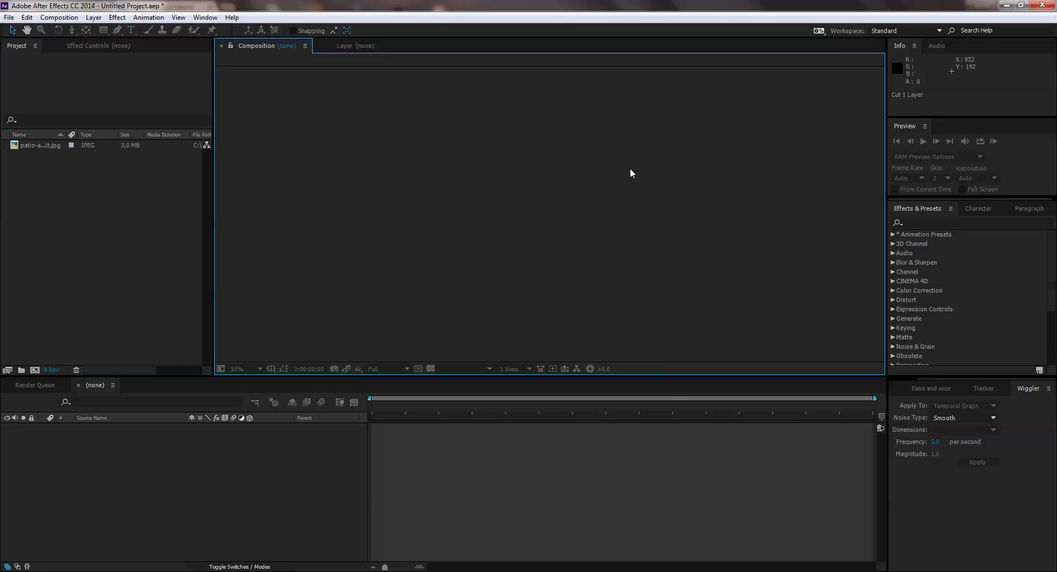
{"action": "key", "text": "ctrl+n"}
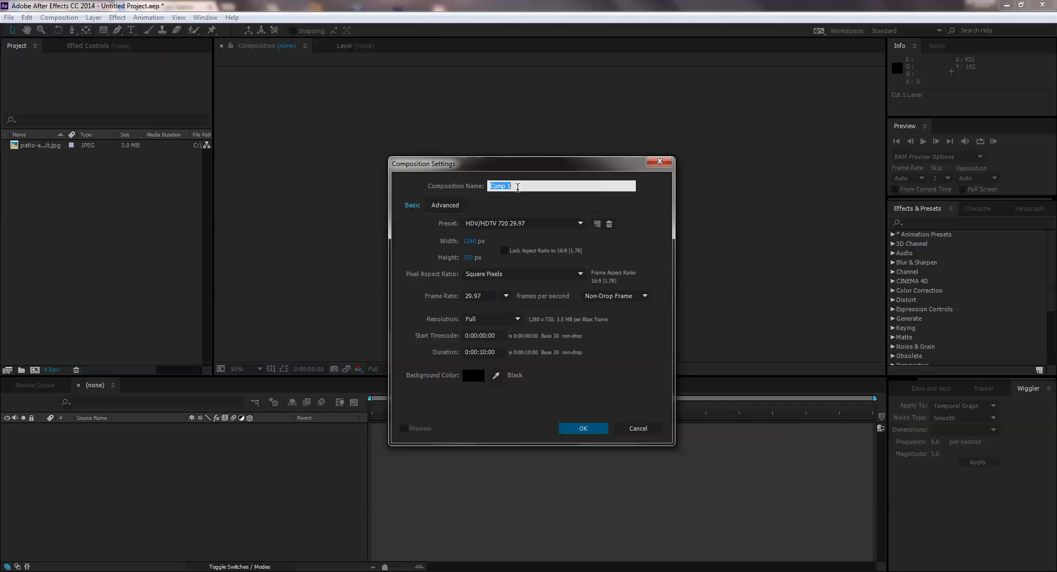
{"action": "type", "text": "@D Smoke"}
{"action": "key", "text": "BackSpace"}
{"action": "key", "text": "BackSpace"}
{"action": "key", "text": "BackSpace"}
{"action": "key", "text": "BackSpace"}
{"action": "key", "text": "BackSpace"}
{"action": "key", "text": "BackSpace"}
{"action": "key", "text": "BackSpace"}
{"action": "key", "text": "BackSpace"}
{"action": "type", "text": "2D Smoke"}
{"action": "left_click", "coordinate": [599, 428]}
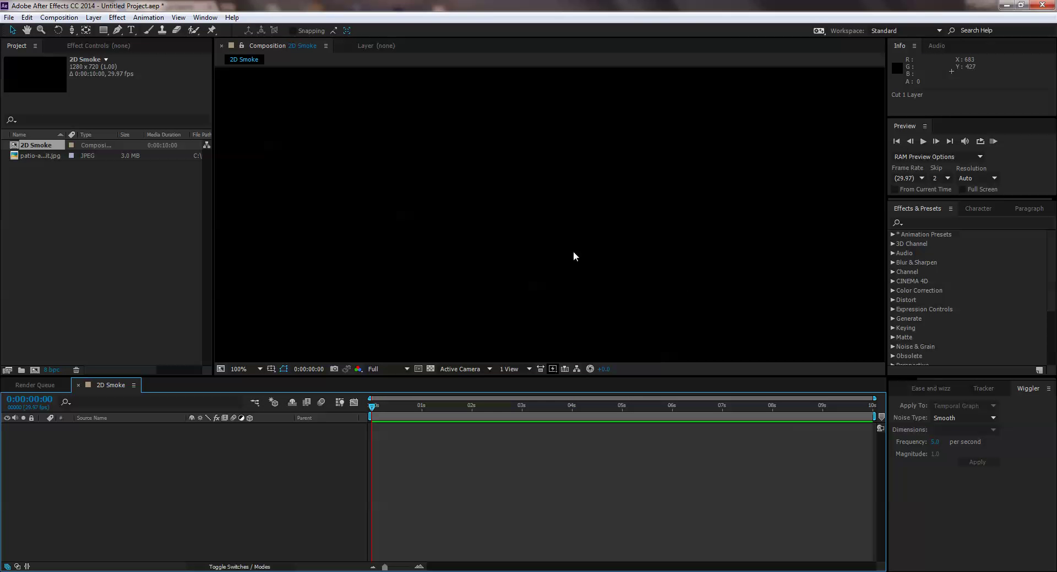
- Add patio-and-firepit.jpg from the project to the 2D Smoke composition as a layer
{"action": "key", "text": "comma"}
{"action": "key", "text": "comma"}
{"action": "key", "text": "period"}
{"action": "key", "text": "period"}
{"action": "key", "text": "comma"}
{"action": "key", "text": "comma"}
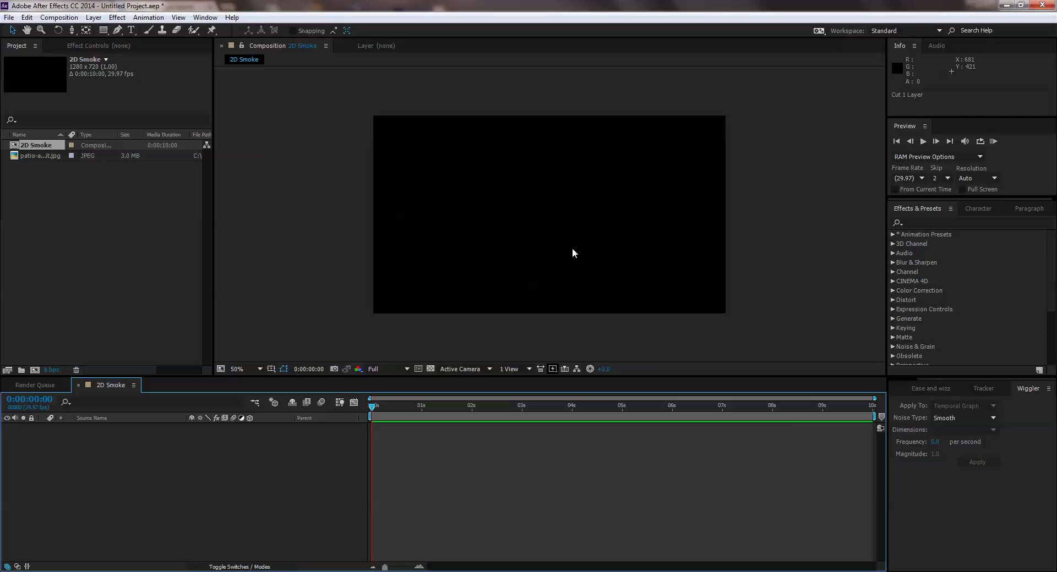
{"action": "left_click", "coordinate": [34, 156]}
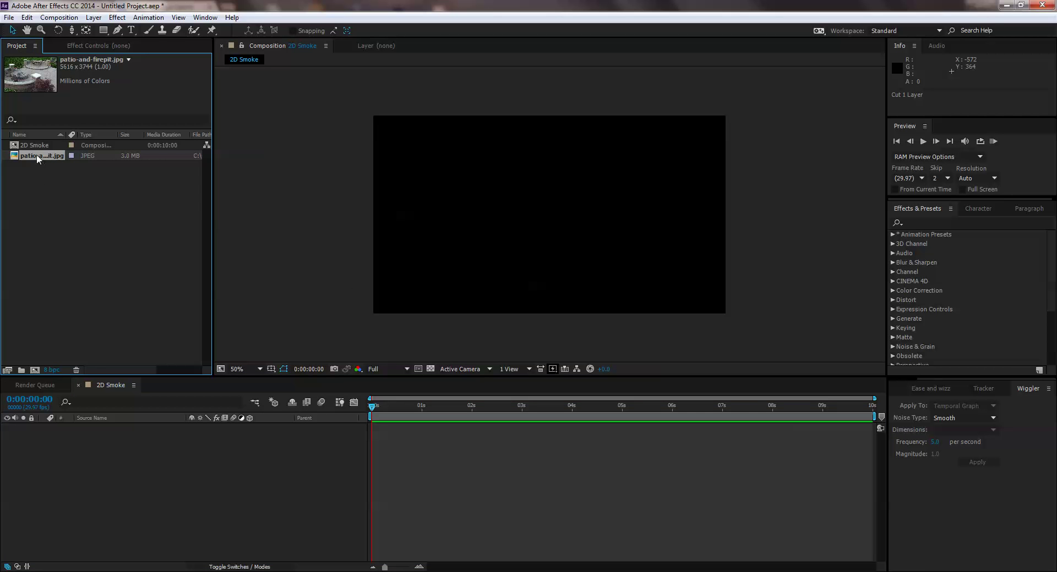
{"action": "left_click_drag", "start_coordinate": [36, 157], "coordinate": [51, 440]}
{"action": "left_click", "coordinate": [417, 256]}
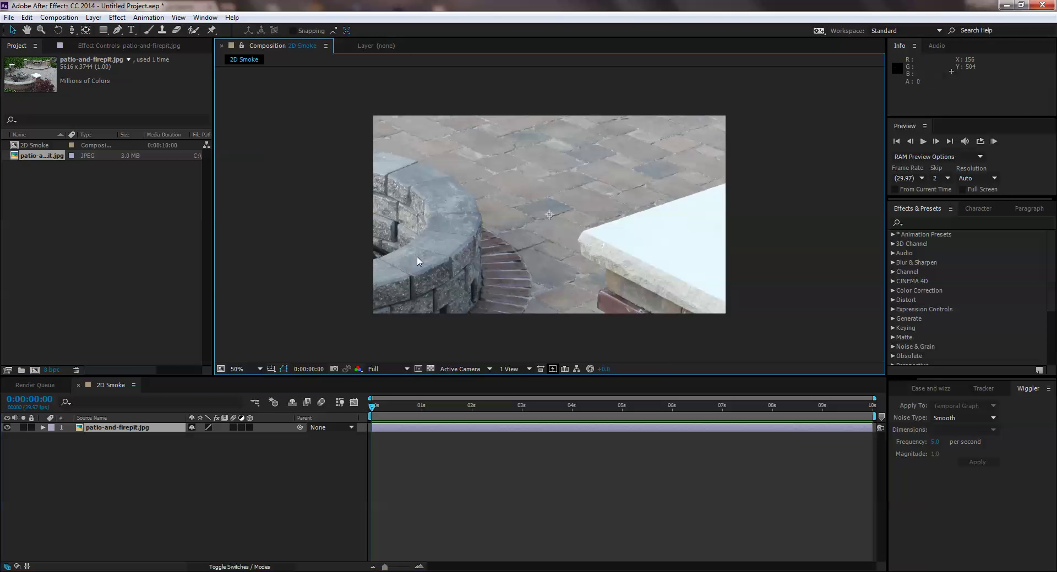
- Scale the patio-and-firepit.jpg layer down to 24% and move it down to position 640, 446
{"action": "key", "text": "s"}
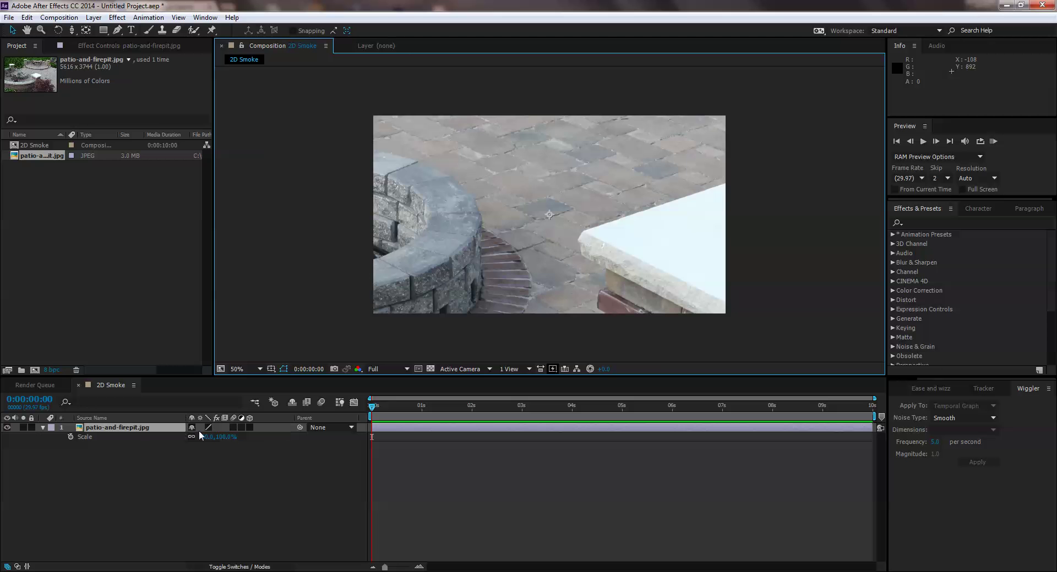
{"action": "left_click_drag", "start_coordinate": [229, 442], "coordinate": [192, 434]}
{"action": "left_click_drag", "start_coordinate": [503, 107], "coordinate": [503, 131]}
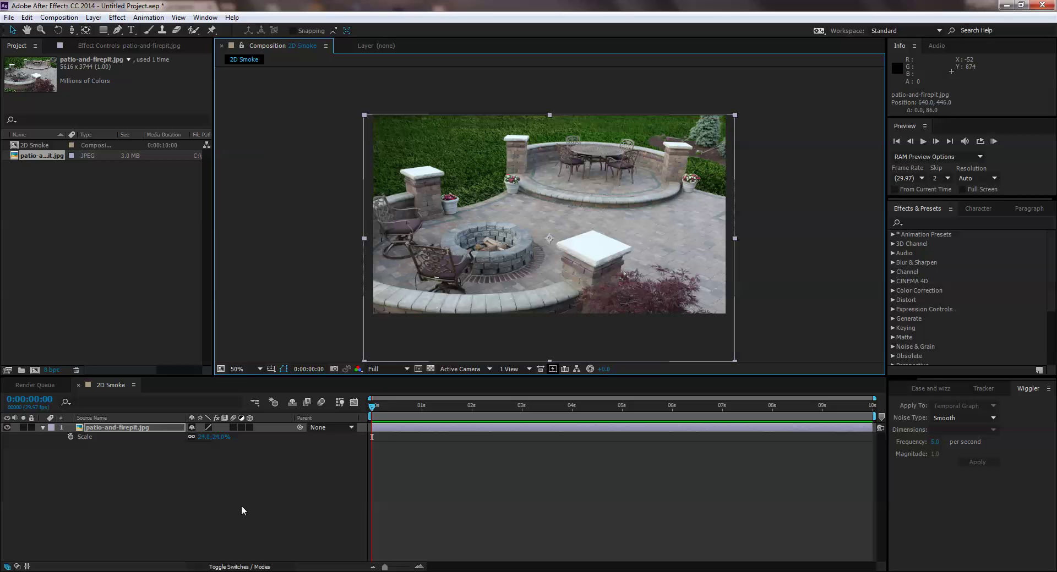
{"action": "left_click", "coordinate": [137, 481]}
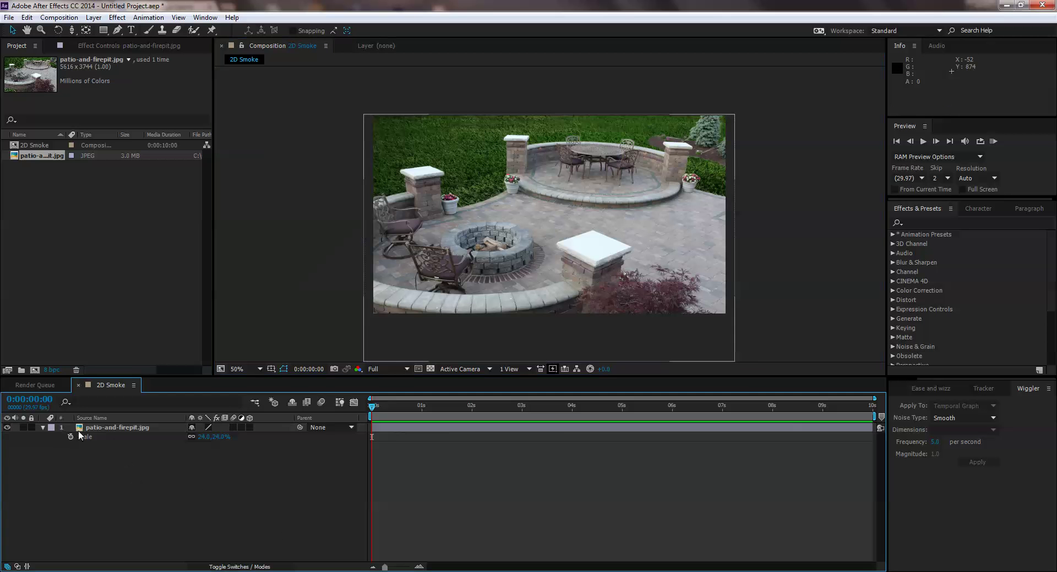
{"action": "left_click", "coordinate": [110, 427]}
{"action": "key", "text": "s"}
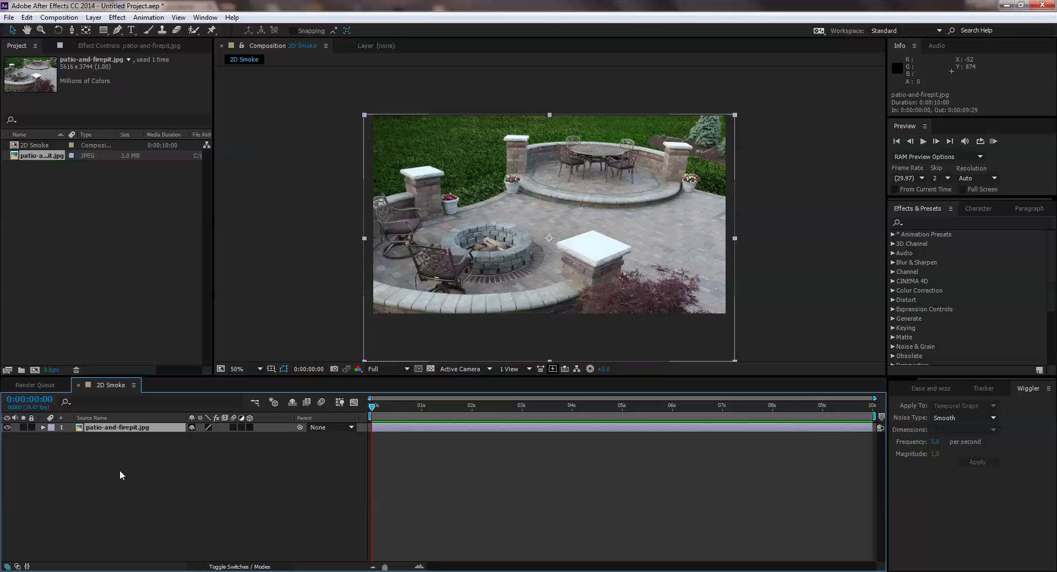
- Create a black solid layer at composition size and name it Smoke
{"action": "key", "text": "ctrl+y"}
{"action": "left_click", "coordinate": [668, 341]}
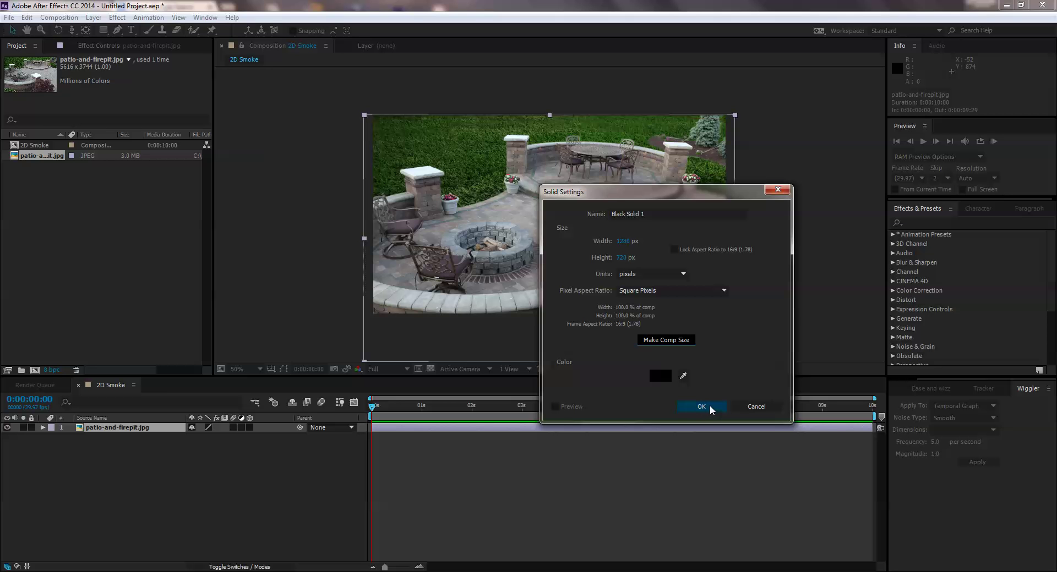
{"action": "left_click", "coordinate": [648, 214]}
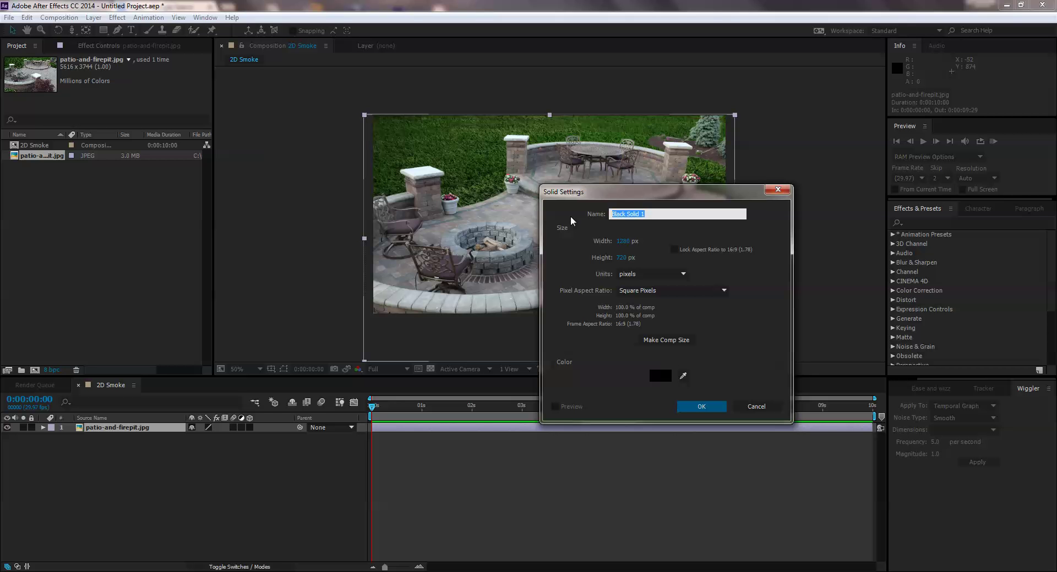
{"action": "type", "text": "Soke"}
{"action": "key", "text": "BackSpace"}
{"action": "key", "text": "BackSpace"}
{"action": "key", "text": "BackSpace"}
{"action": "type", "text": "moke"}
{"action": "left_click", "coordinate": [711, 403]}
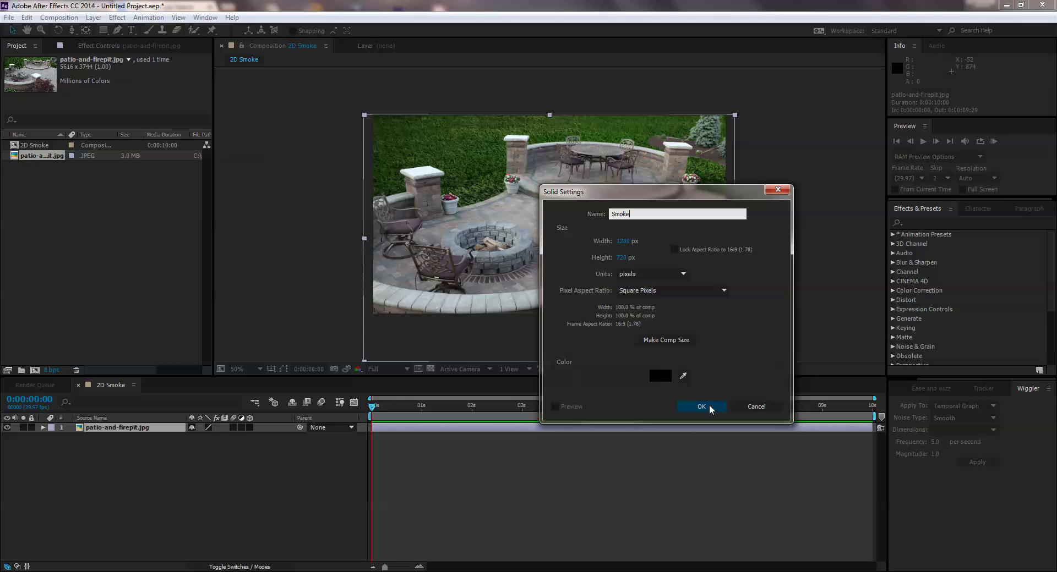
{"action": "left_click", "coordinate": [710, 408]}
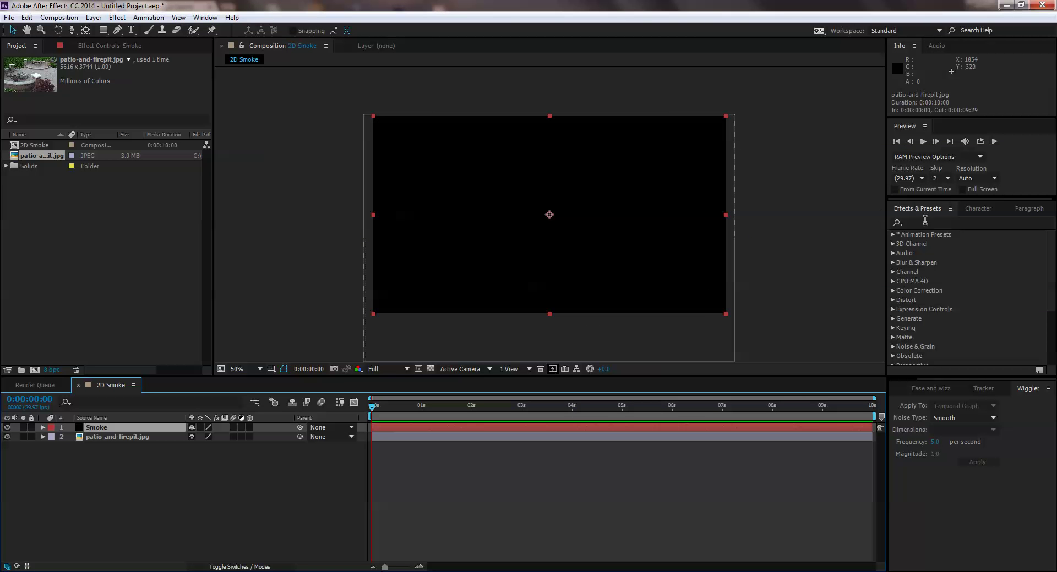
- Find the Particle Playground effect, apply it to the Smoke solid, and preview the particles up to about 3 seconds
{"action": "left_click", "coordinate": [939, 222]}
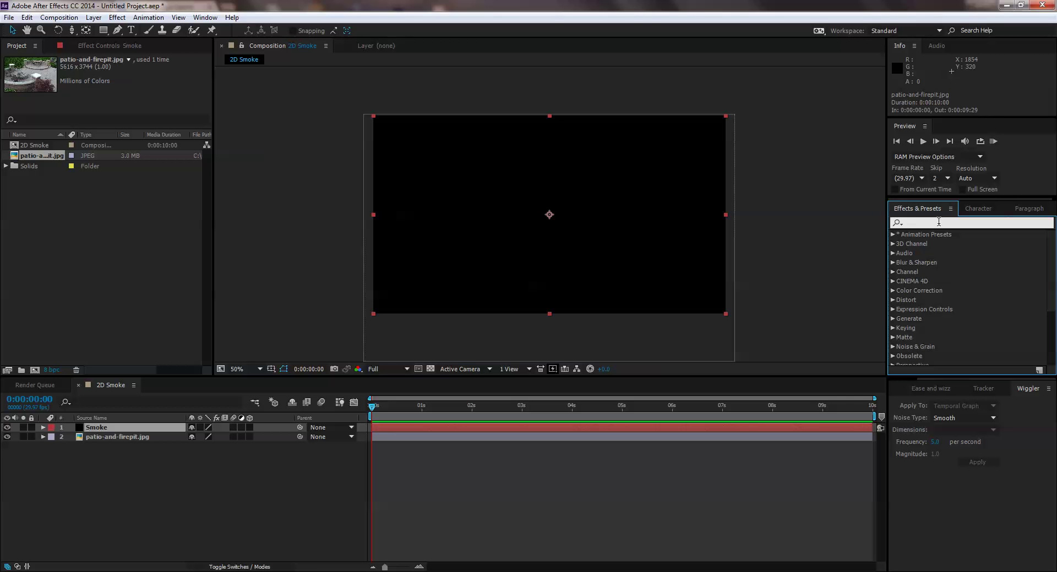
{"action": "type", "text": "partc"}
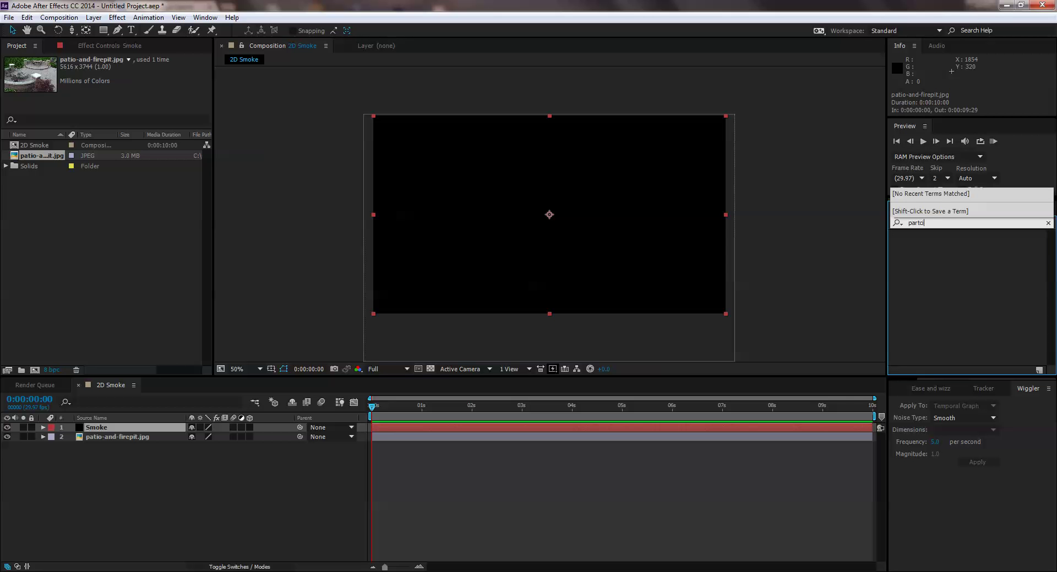
{"action": "key", "text": "BackSpace"}
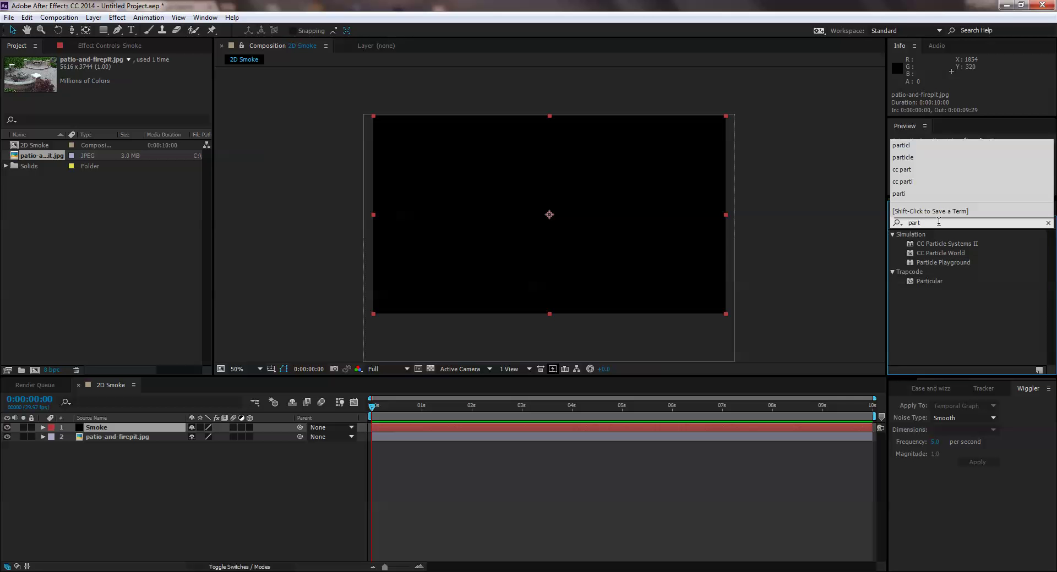
{"action": "type", "text": "icle"}
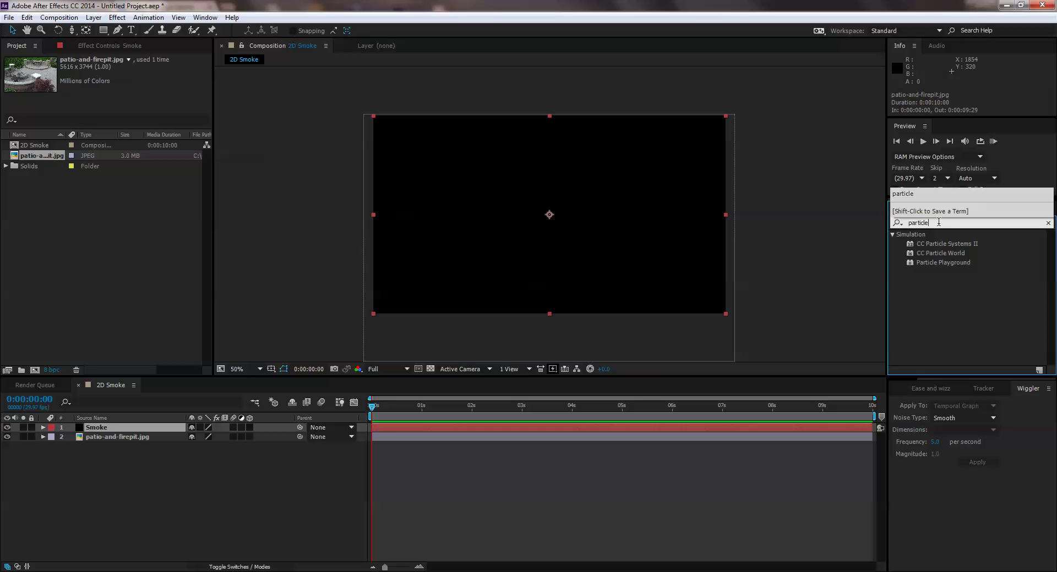
{"action": "left_click_drag", "start_coordinate": [929, 263], "coordinate": [476, 267]}
{"action": "left_click_drag", "start_coordinate": [374, 408], "coordinate": [522, 412]}
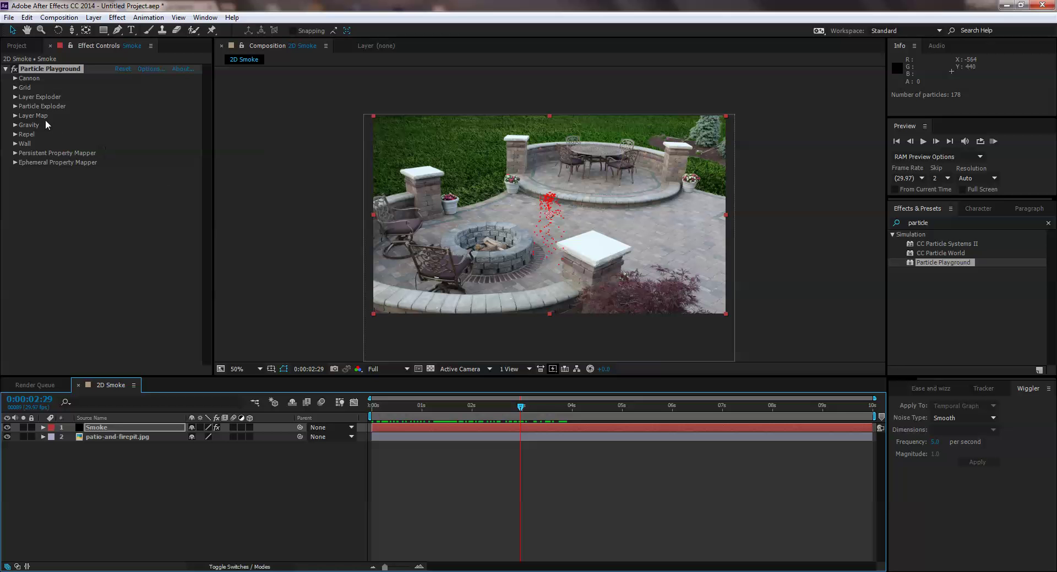
- Move the Particle Playground cannon to 432, 470 over the fire pit and set its barrel radius to 38
{"action": "left_click", "coordinate": [15, 79]}
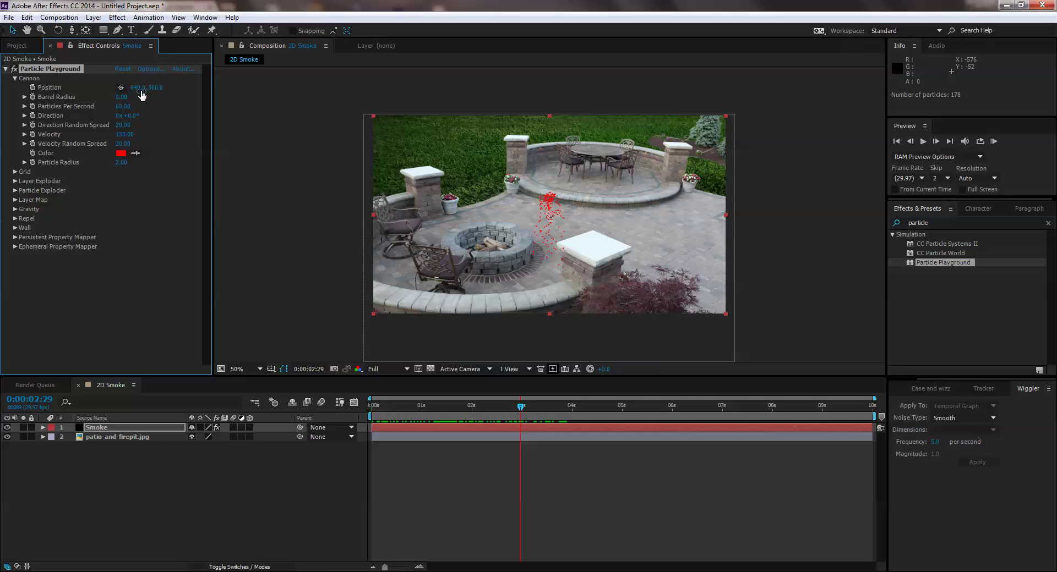
{"action": "left_click_drag", "start_coordinate": [140, 92], "coordinate": [26, 89]}
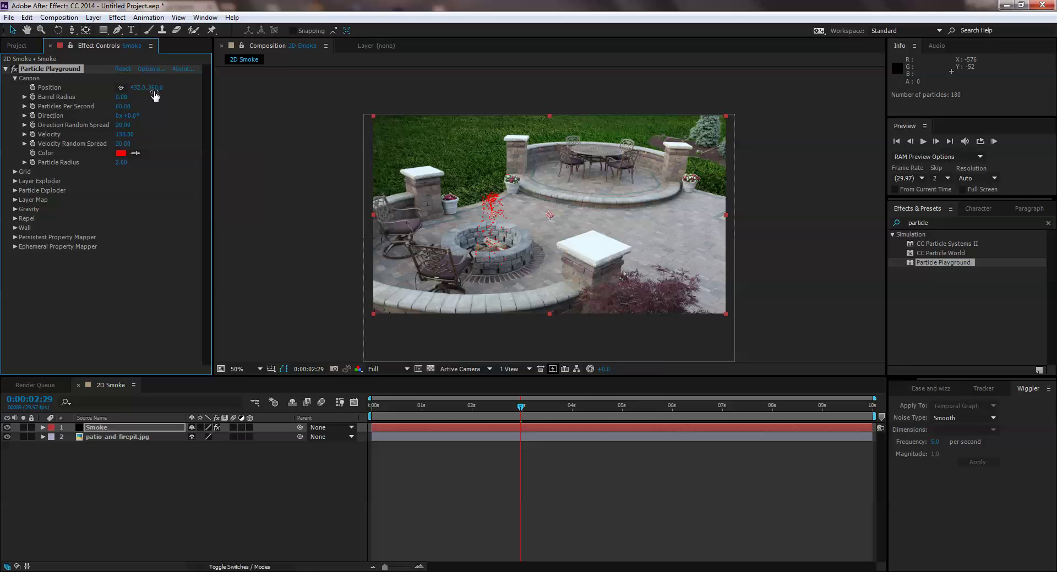
{"action": "left_click_drag", "start_coordinate": [159, 87], "coordinate": [201, 102]}
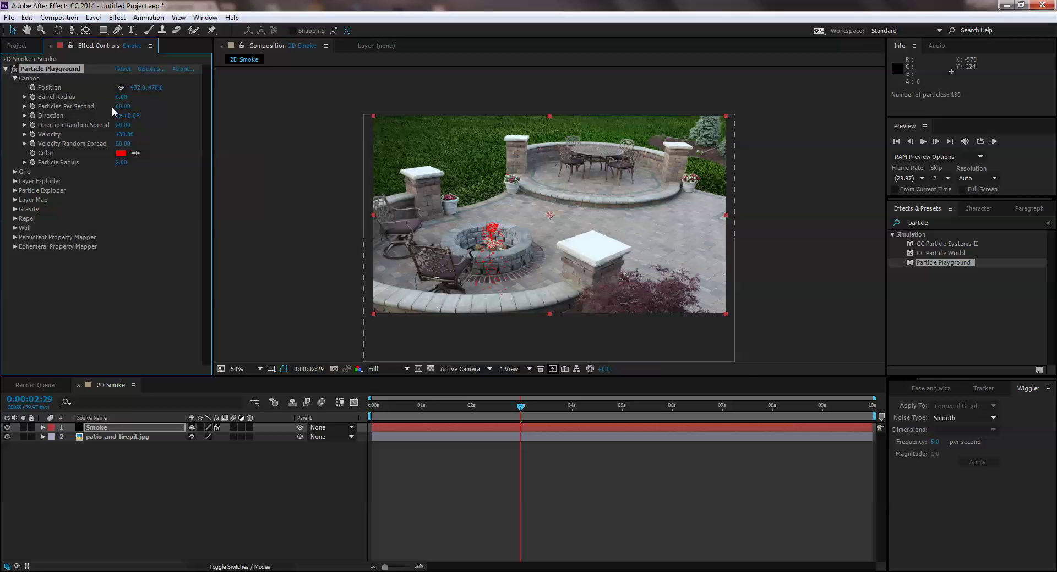
{"action": "left_click_drag", "start_coordinate": [121, 96], "coordinate": [149, 102]}
- Change the cannon's particle color to light gray C5C5C5
{"action": "left_click", "coordinate": [121, 154]}
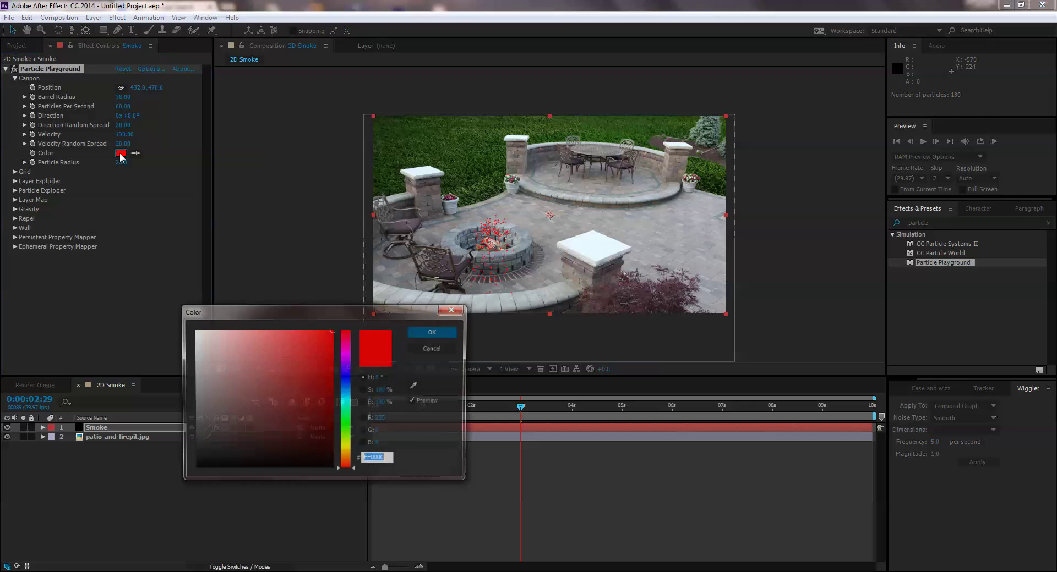
{"action": "mouse_move", "coordinate": [208, 363]}
{"action": "left_mouse_down"}
{"action": "mouse_move", "coordinate": [167, 362]}
{"action": "mouse_move", "coordinate": [190, 361]}
{"action": "left_mouse_up"}
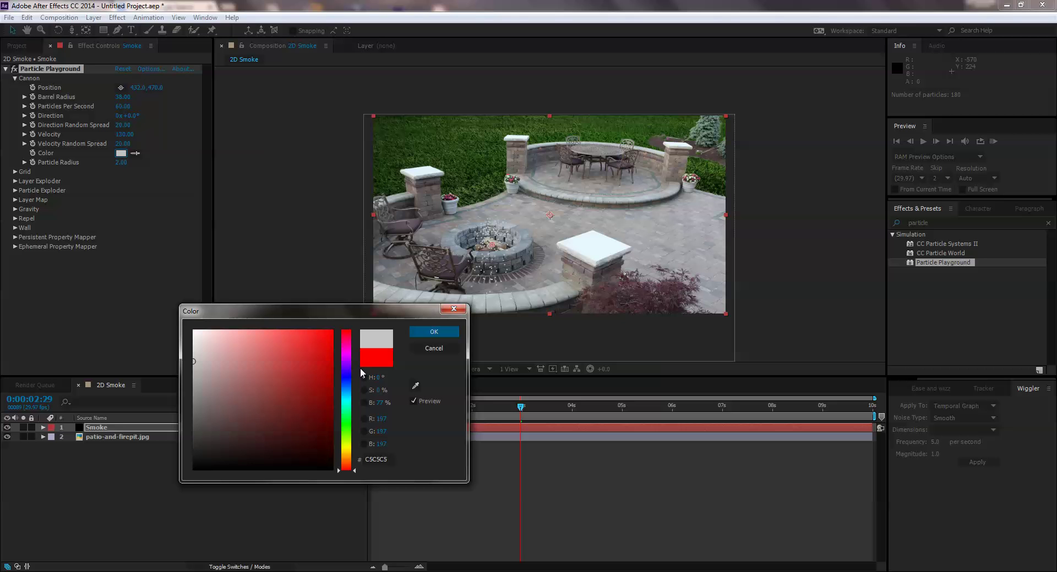
{"action": "left_click", "coordinate": [425, 330]}
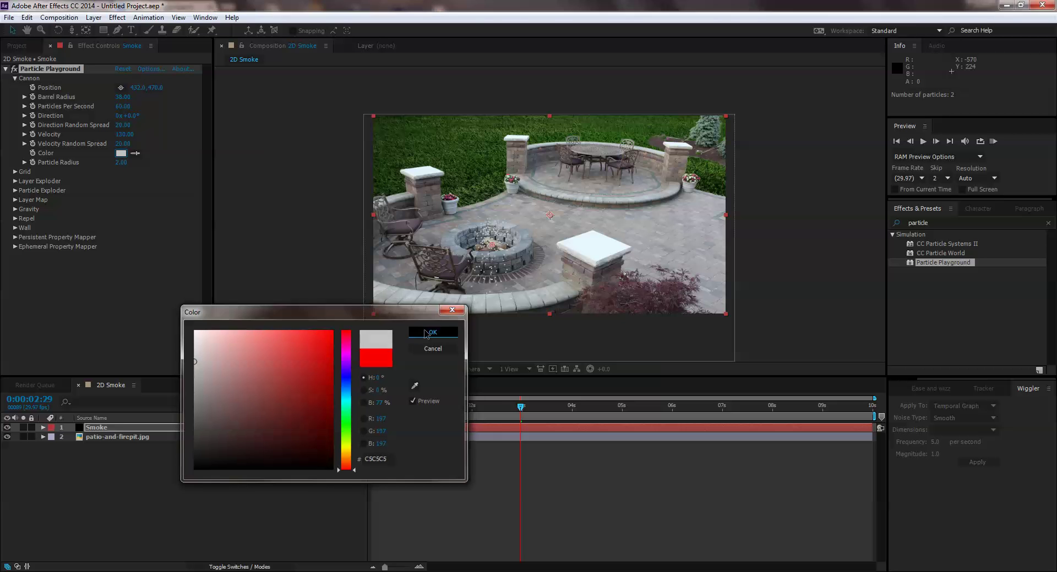
- Set the Particle Playground gravity force to 0 and preview the rising particles up to about 4 seconds
{"action": "left_click", "coordinate": [15, 209]}
{"action": "left_click", "coordinate": [124, 219]}
{"action": "type", "text": "0"}
{"action": "key", "text": "Return"}
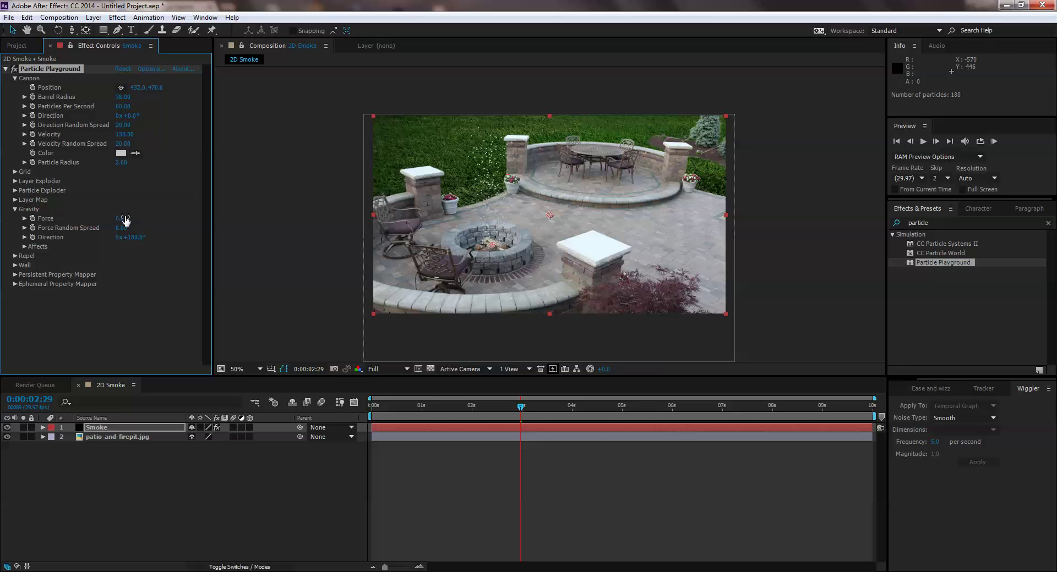
{"action": "mouse_move", "coordinate": [432, 407]}
{"action": "left_mouse_down"}
{"action": "mouse_move", "coordinate": [652, 419]}
{"action": "mouse_move", "coordinate": [494, 425]}
{"action": "mouse_move", "coordinate": [610, 425]}
{"action": "mouse_move", "coordinate": [564, 424]}
{"action": "left_mouse_up"}
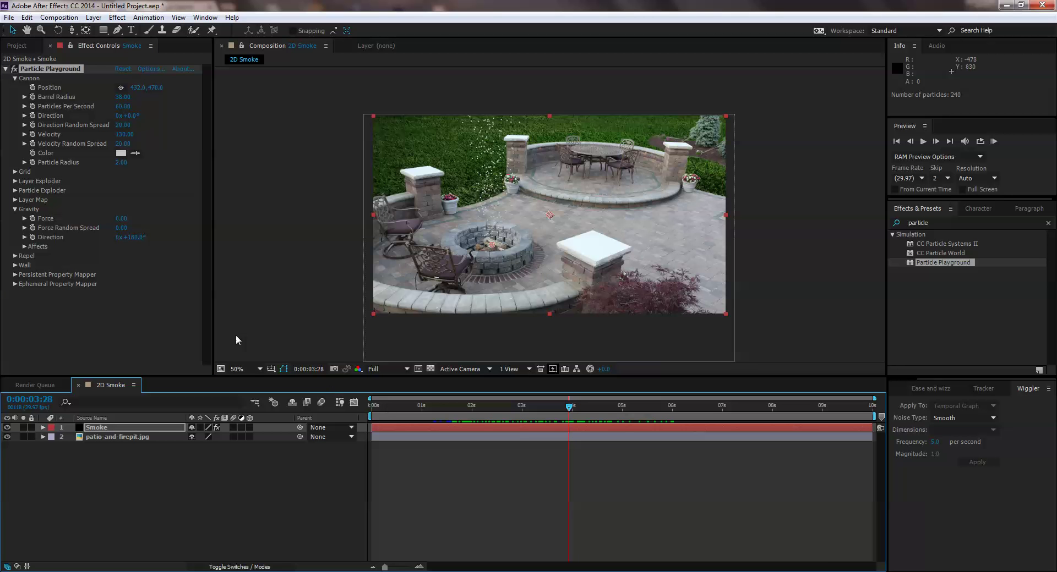
- Set the cannon's particle radius to 3 and particles per second to 150, and preview the denser stream
{"action": "left_click", "coordinate": [121, 165]}
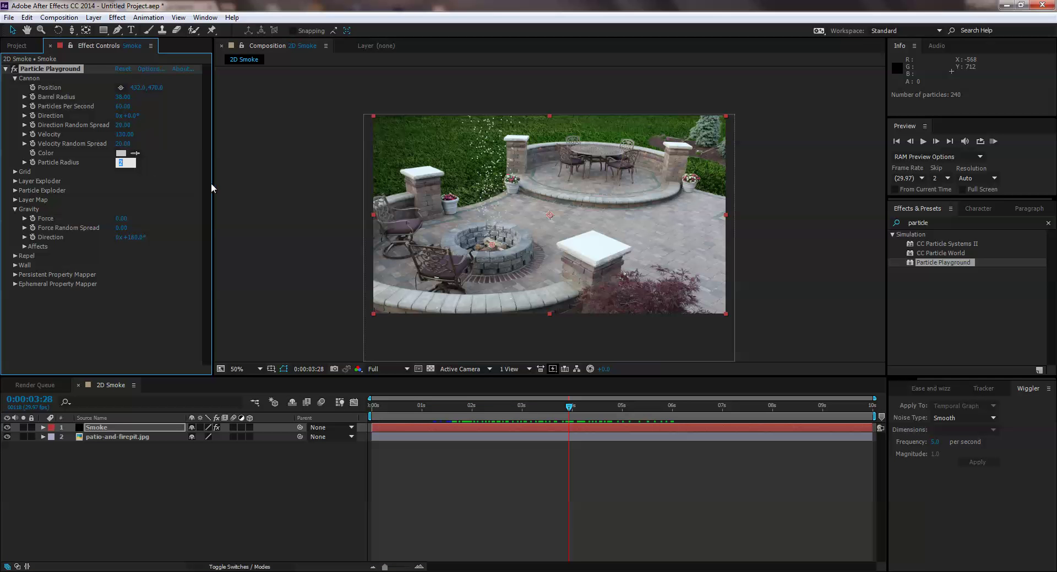
{"action": "type", "text": "3"}
{"action": "key", "text": "Return"}
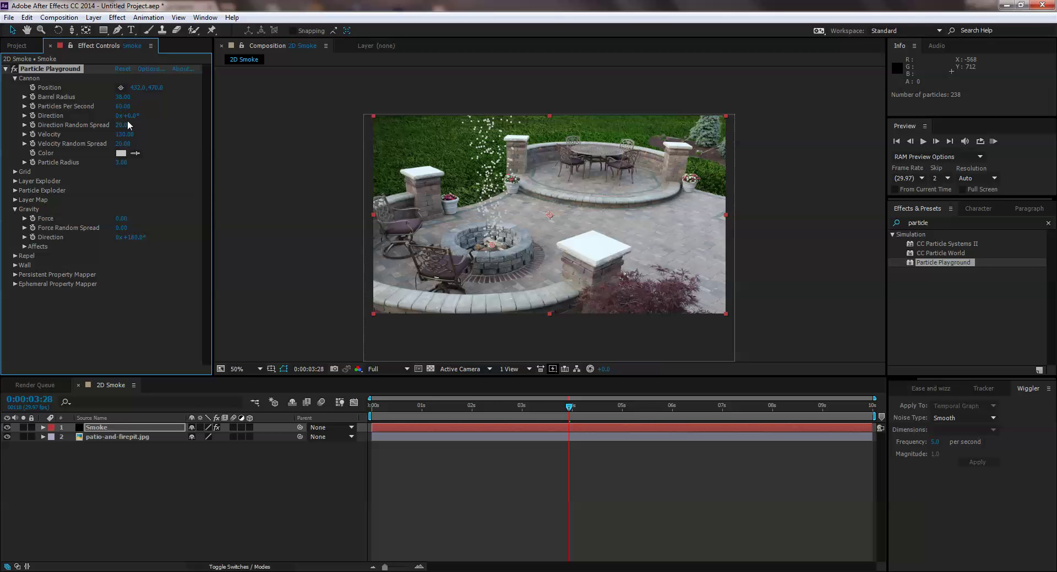
{"action": "left_click", "coordinate": [125, 106]}
{"action": "type", "text": "150"}
{"action": "key", "text": "Return"}
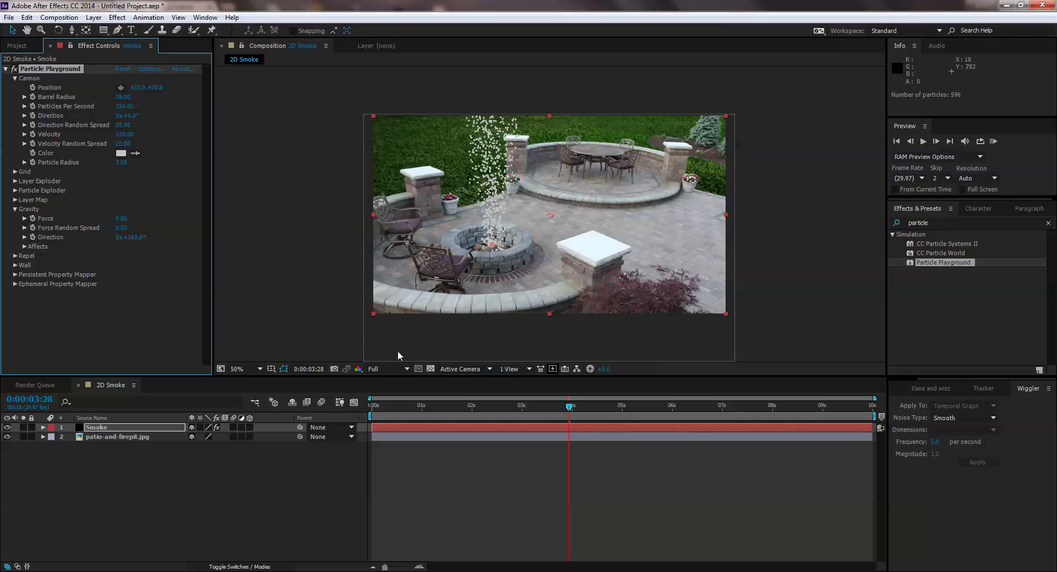
{"action": "left_click_drag", "start_coordinate": [458, 406], "coordinate": [549, 412]}
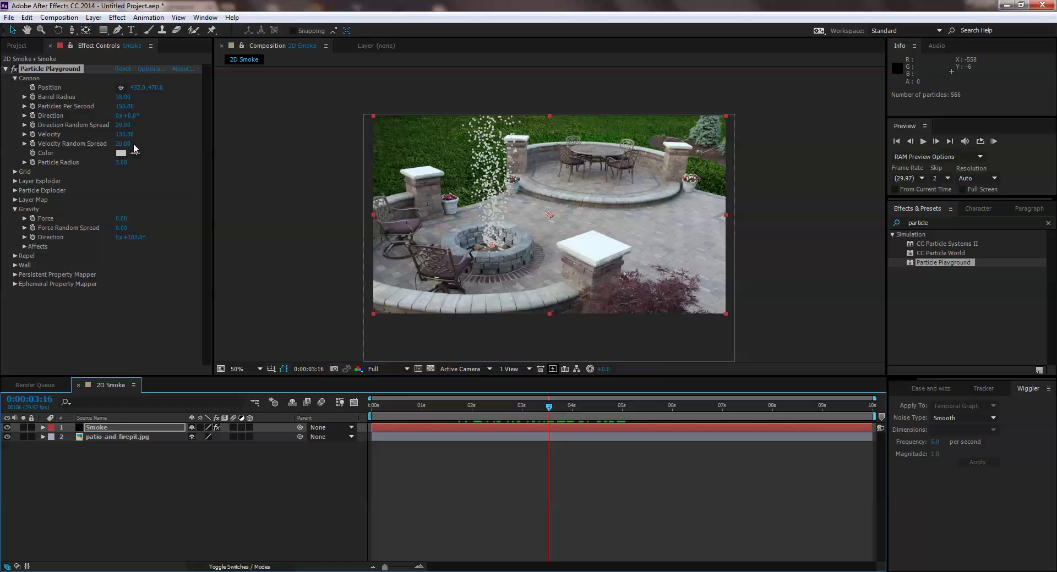
- Add the expression wiggle(1,150); to the cannon's Particles Per Second property
{"action": "left_click", "coordinate": [32, 106], "text": "alt"}
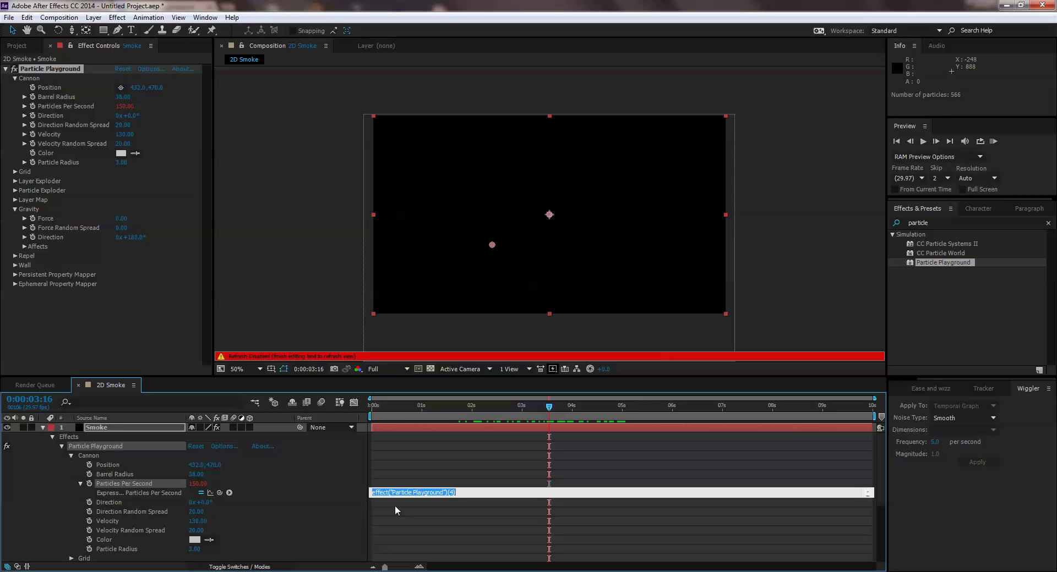
{"action": "type", "text": "wiggle(1,150);"}
{"action": "left_click_drag", "start_coordinate": [408, 491], "coordinate": [399, 490]}
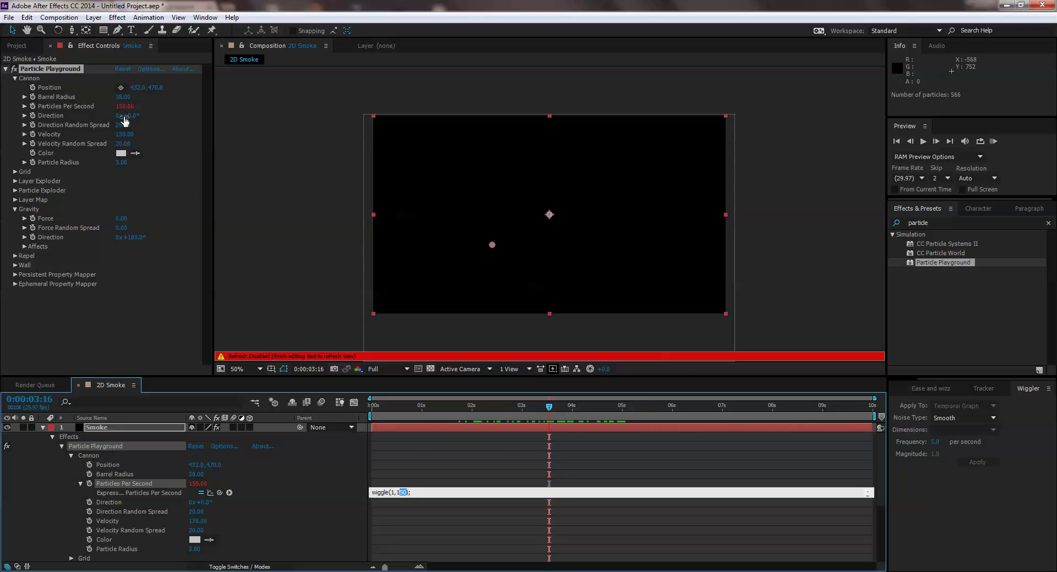
{"action": "type", "text": "50"}
- Add the expression wiggle(1,20); to the cannon's Direction property and preview the swaying particles up to 0:00:02:18
{"action": "left_click", "coordinate": [33, 117], "text": "alt"}
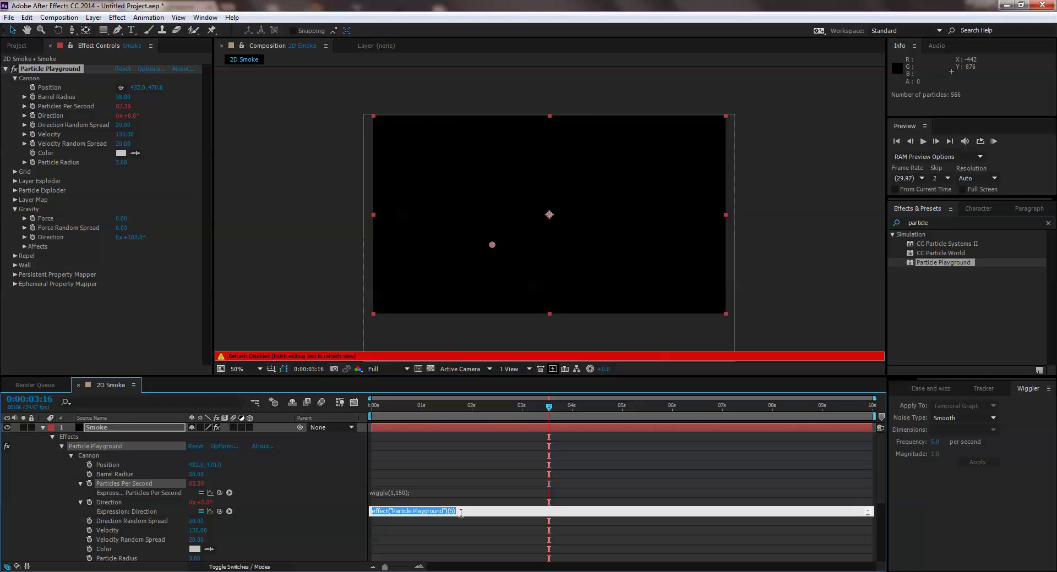
{"action": "type", "text": "wiggle(1,"}
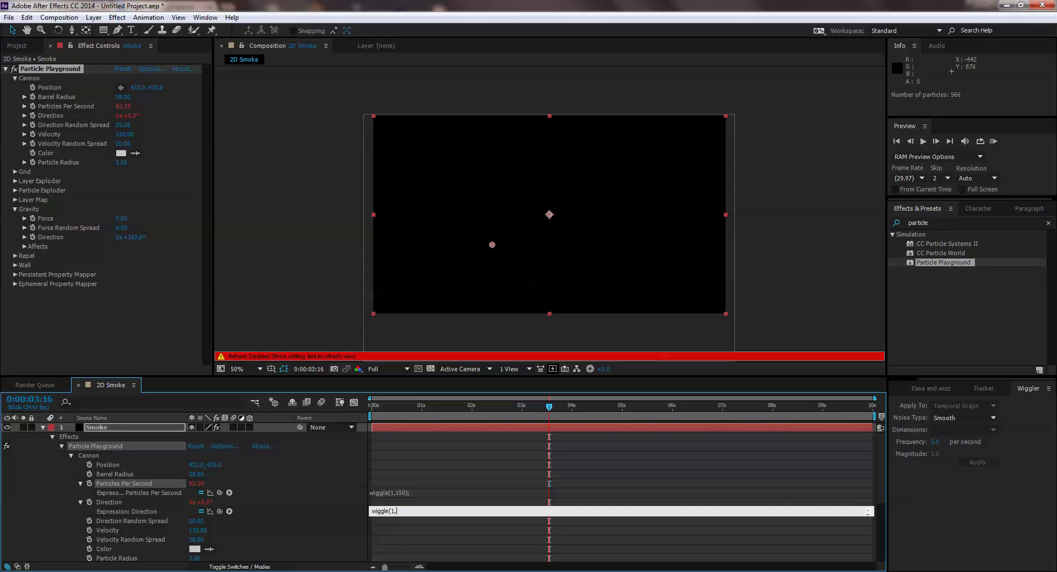
{"action": "type", "text": "20"}
{"action": "type", "text": ")"}
{"action": "type", "text": ")"}
{"action": "type", "text": ";"}
{"action": "left_click", "coordinate": [120, 318]}
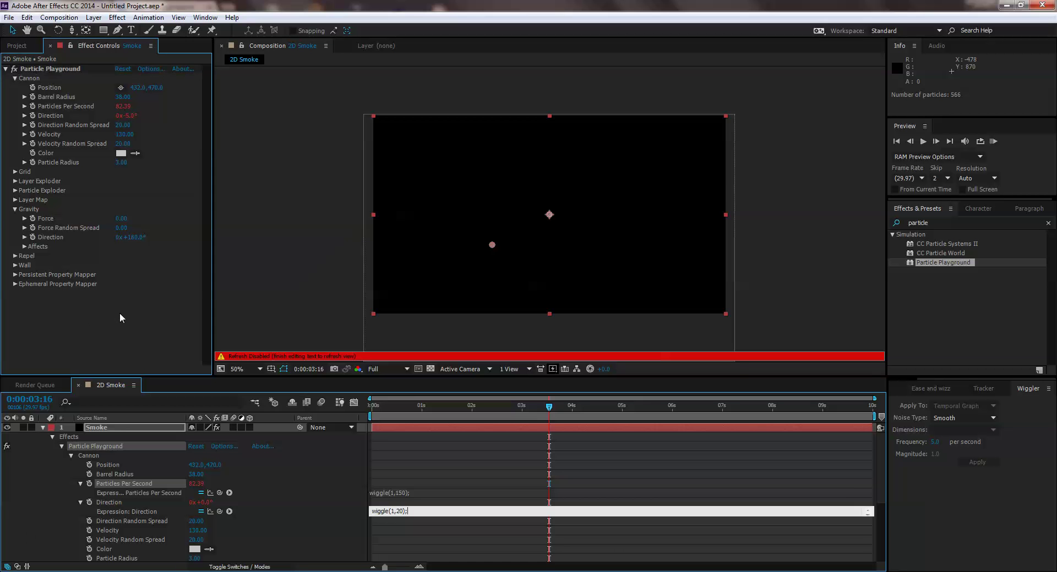
{"action": "left_click_drag", "start_coordinate": [414, 404], "coordinate": [501, 428]}
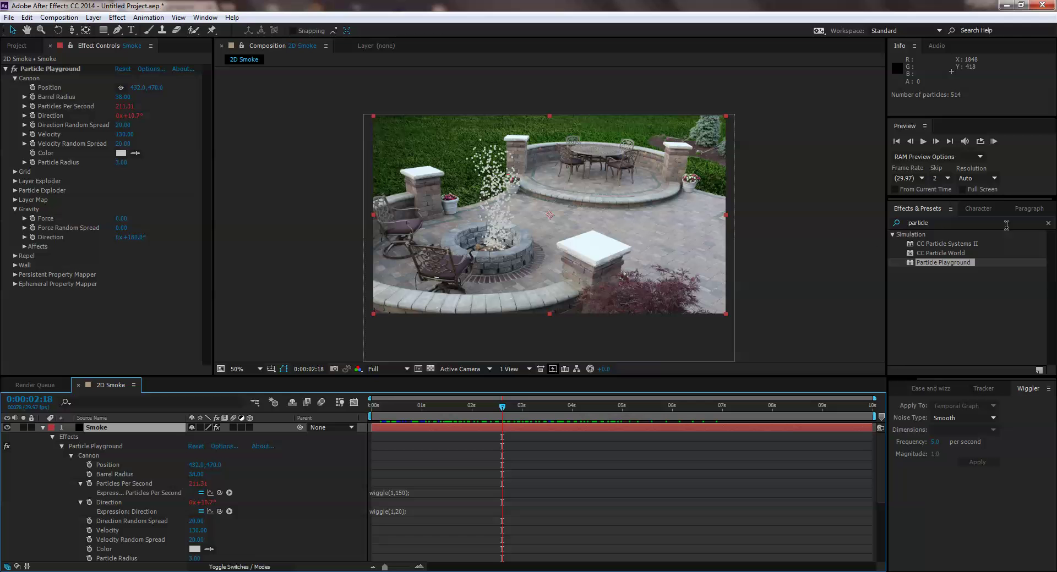
- Apply the Fast Blur effect to the Smoke layer below Particle Playground and set its blurriness to 40
{"action": "left_click", "coordinate": [1048, 224]}
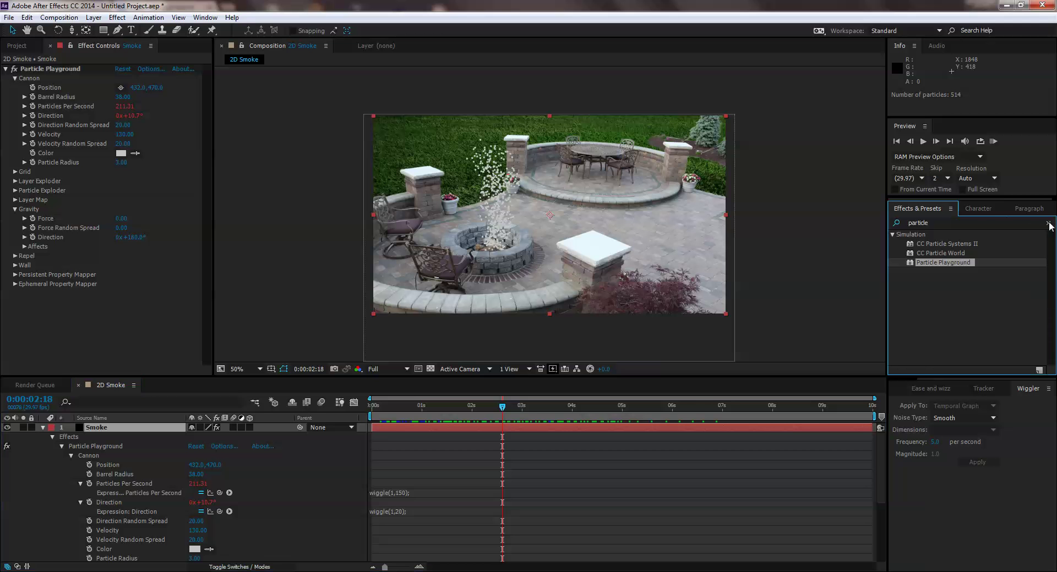
{"action": "left_click", "coordinate": [961, 222]}
{"action": "type", "text": "Fast"}
{"action": "left_click_drag", "start_coordinate": [930, 290], "coordinate": [67, 312]}
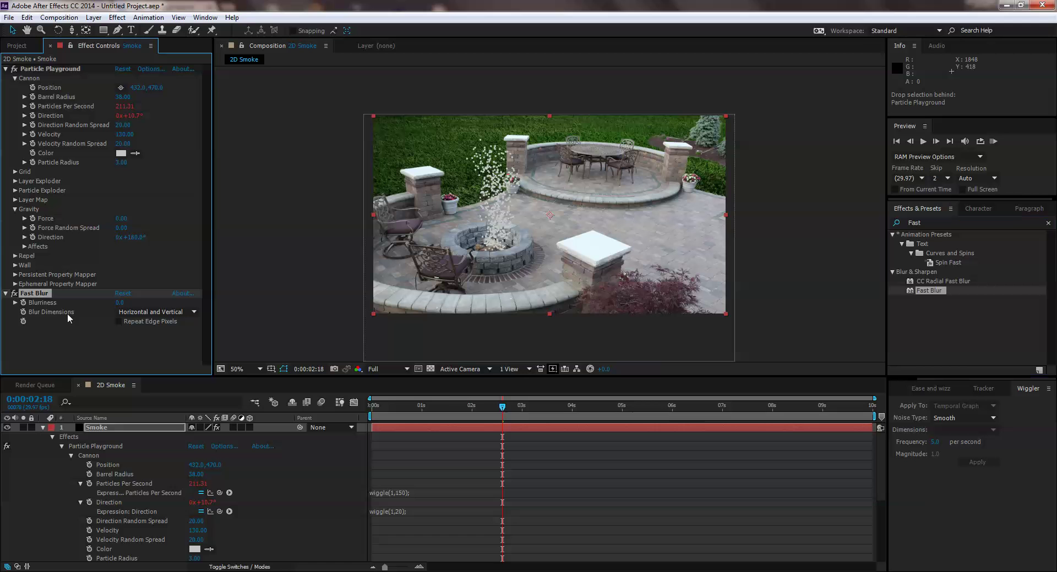
{"action": "left_click", "coordinate": [118, 303]}
{"action": "type", "text": "20"}
{"action": "key", "text": "Return"}
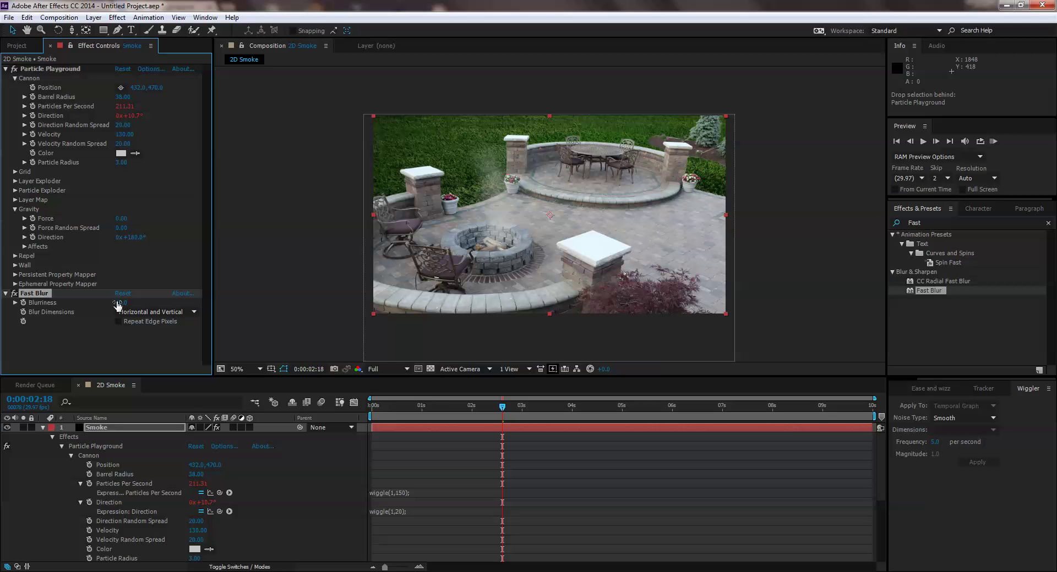
- Scrub the blurred smoke to 0:00:05:24 and set the composition view magnification to Fit up to 100%
{"action": "left_click_drag", "start_coordinate": [456, 408], "coordinate": [660, 432]}
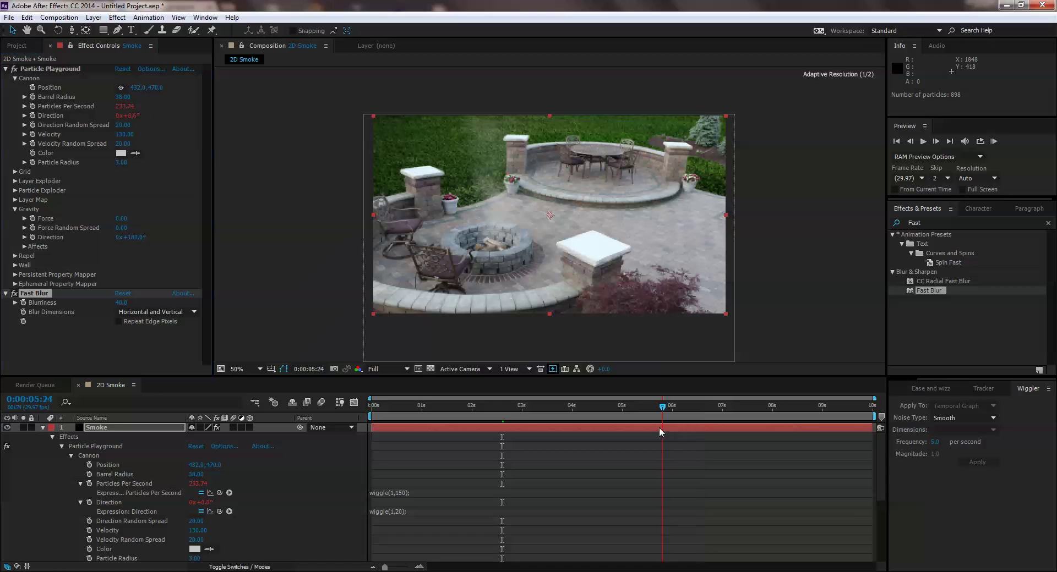
{"action": "left_click", "coordinate": [250, 369]}
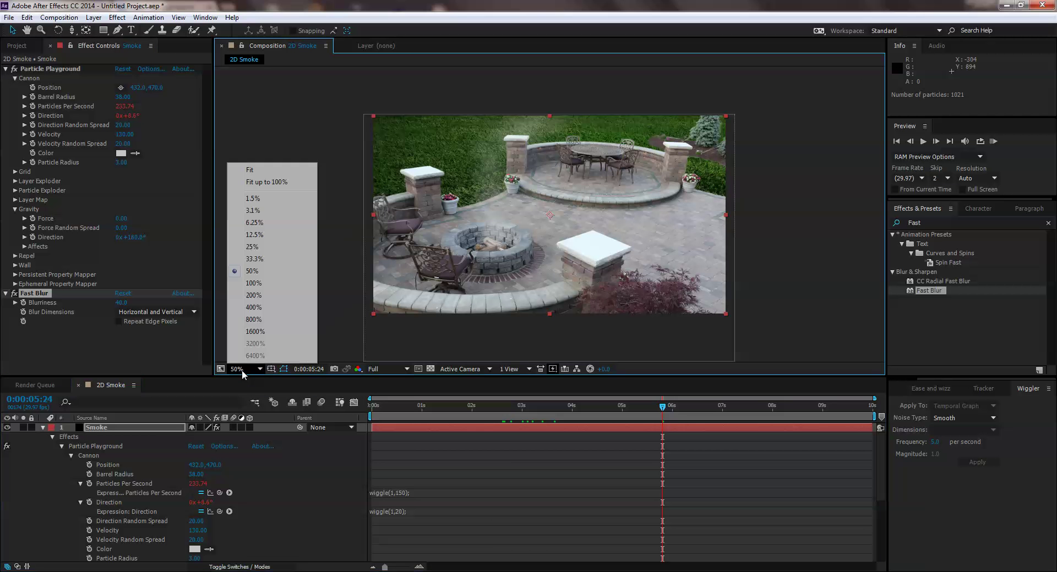
{"action": "left_click", "coordinate": [264, 185]}
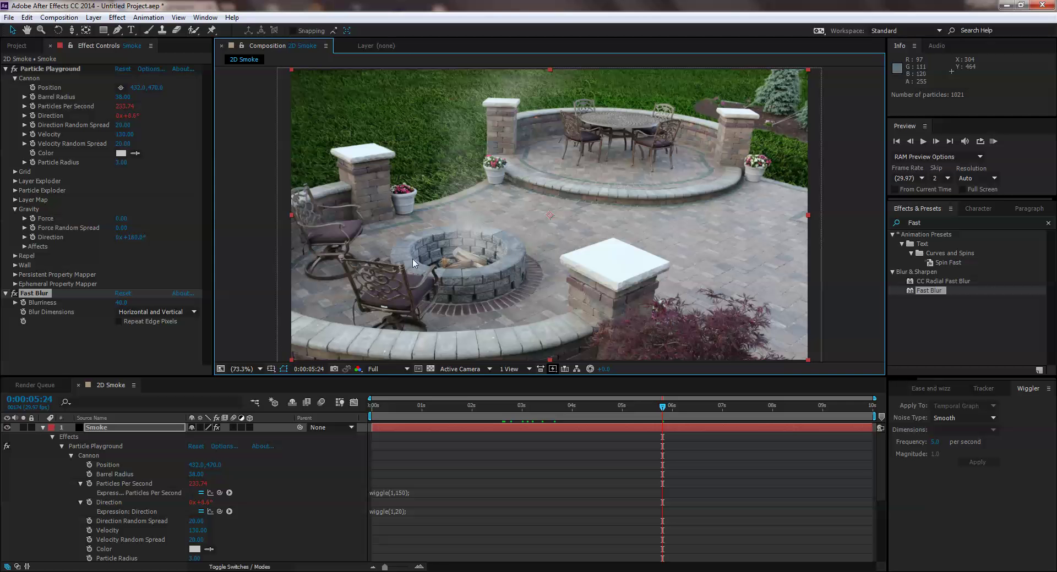
- Set the work area from 0:00:01:01 to 0:00:03:01 and start a RAM preview of it
{"action": "left_click_drag", "start_coordinate": [400, 410], "coordinate": [423, 424]}
{"action": "key", "text": "b"}
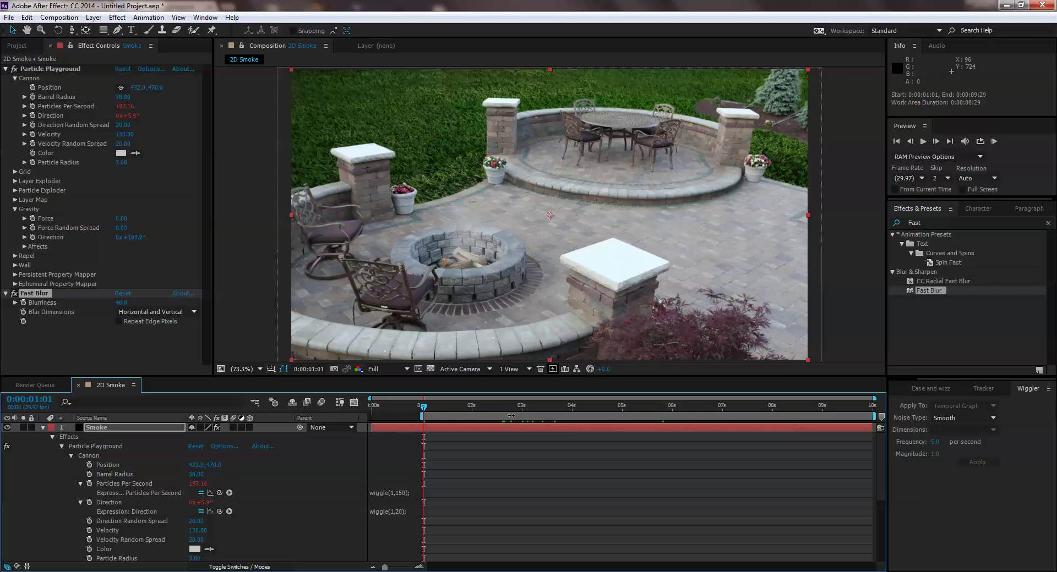
{"action": "left_click", "coordinate": [522, 408]}
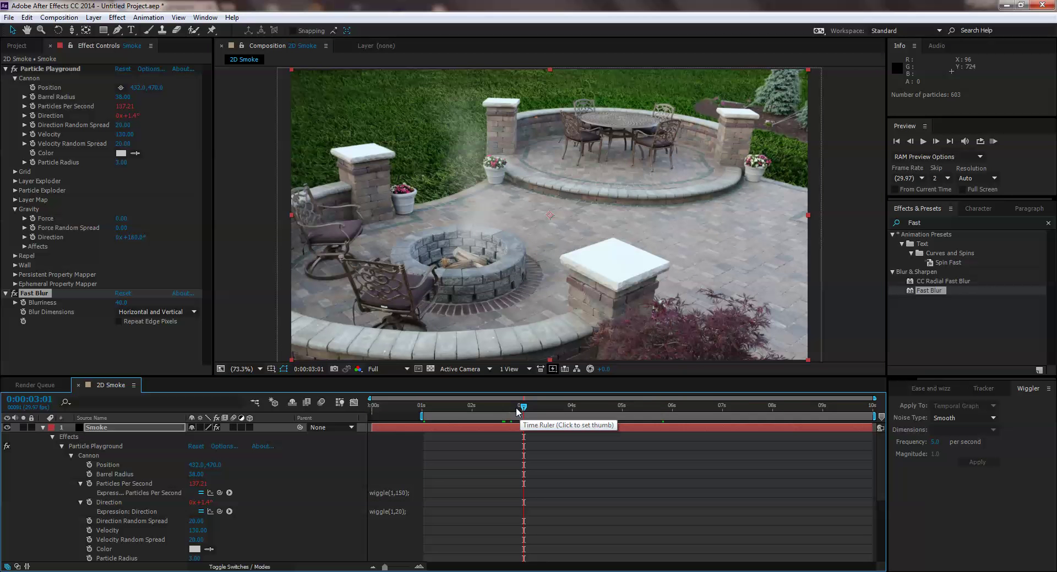
{"action": "key", "text": "n"}
{"action": "key", "text": "KP_0"}
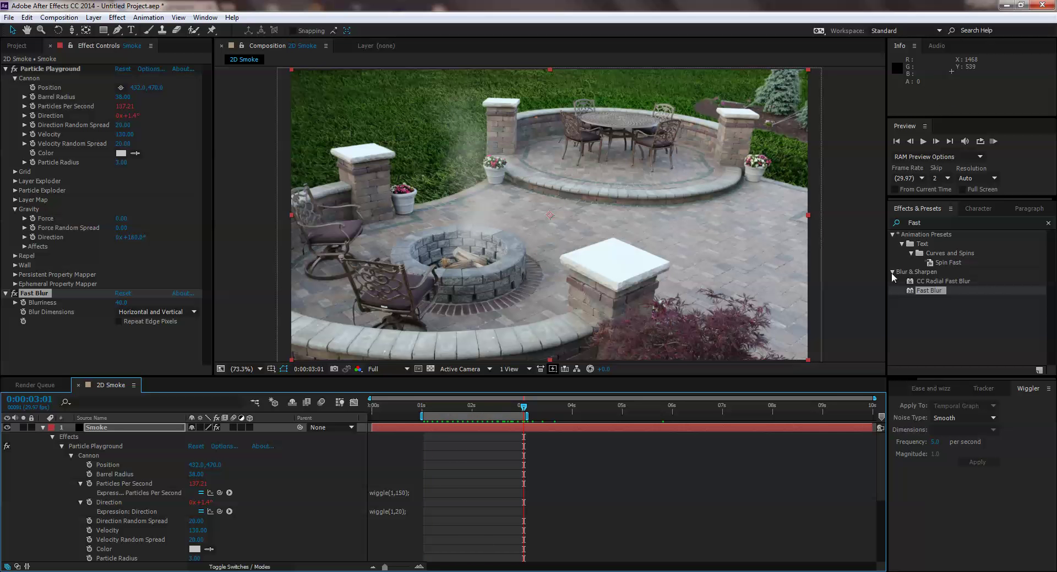
- Set the RAM preview frame skip to 0, play the work area preview, and scrub the smoke past 3 seconds
{"action": "left_click", "coordinate": [922, 142]}
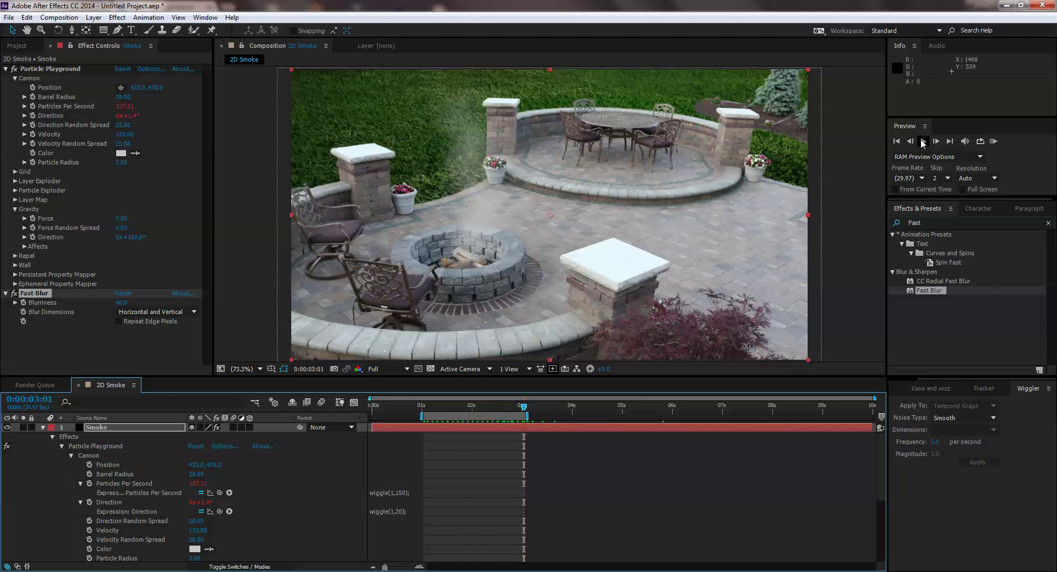
{"action": "left_click", "coordinate": [948, 179]}
{"action": "left_click", "coordinate": [951, 192]}
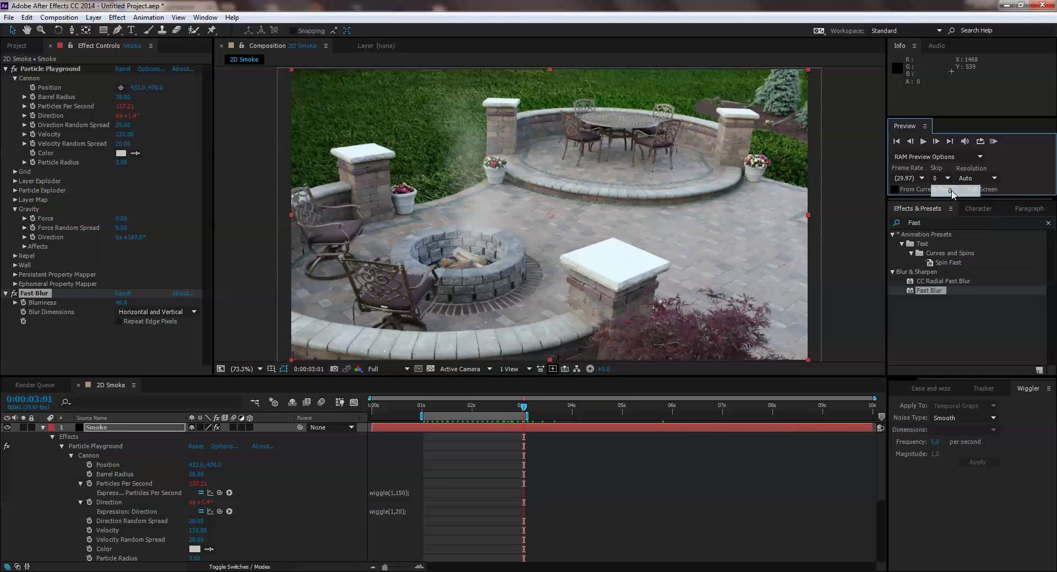
{"action": "key", "text": "KP_0"}
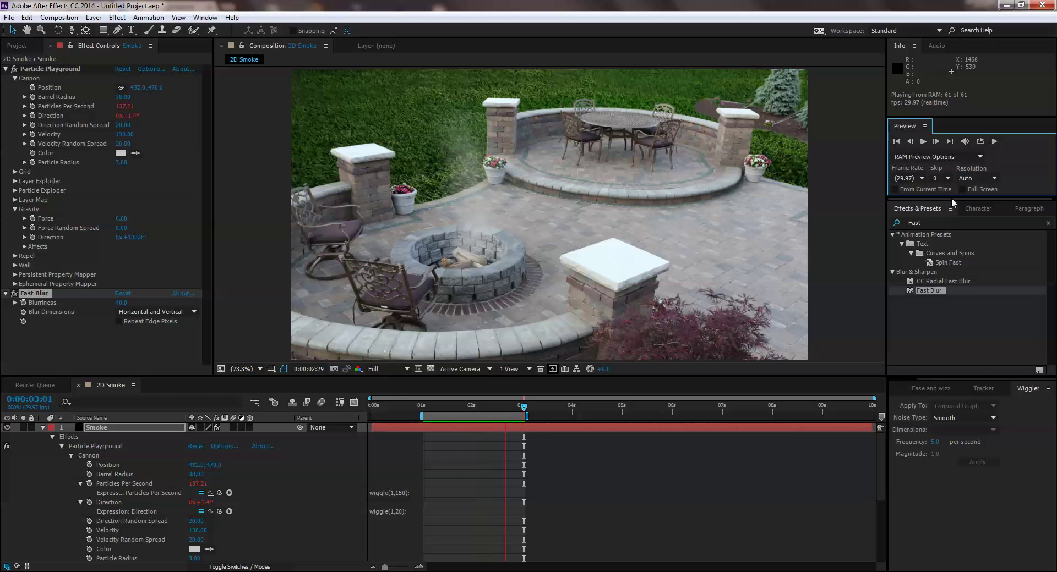
{"action": "left_click", "coordinate": [542, 388]}
{"action": "left_click_drag", "start_coordinate": [520, 406], "coordinate": [550, 408]}
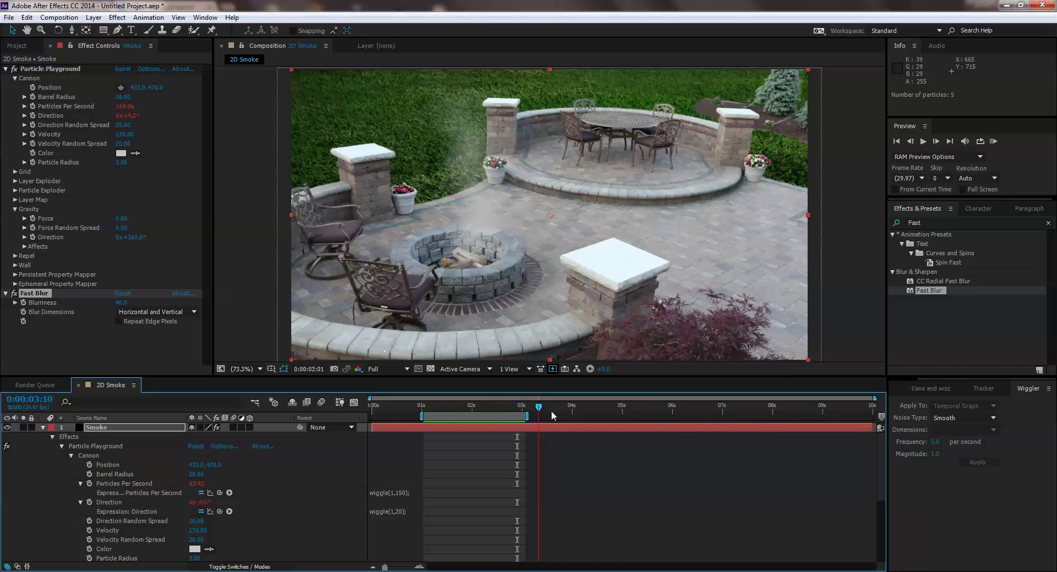